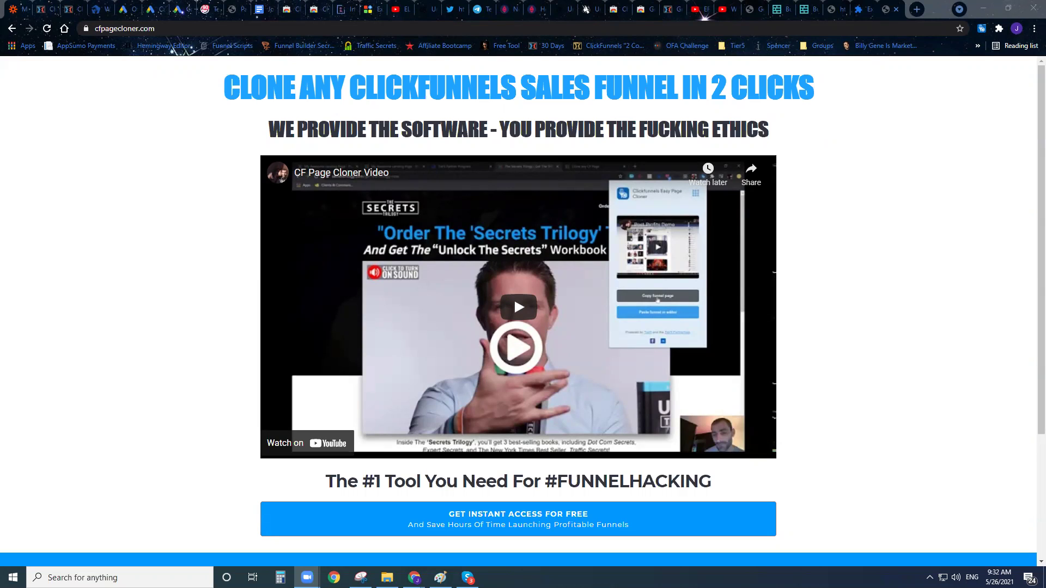
# - Open the Clickfunnels Easy Page Cloner extension panel on cfpagecloner.com
pyautogui.click(981, 28)
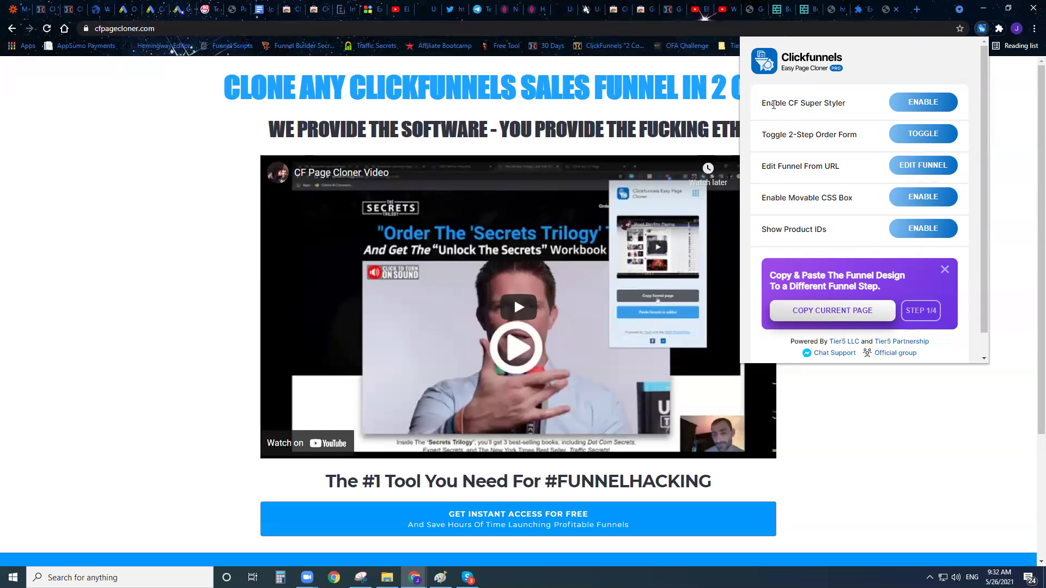
pyautogui.moveTo(762, 103); pyautogui.dragTo(843, 247)
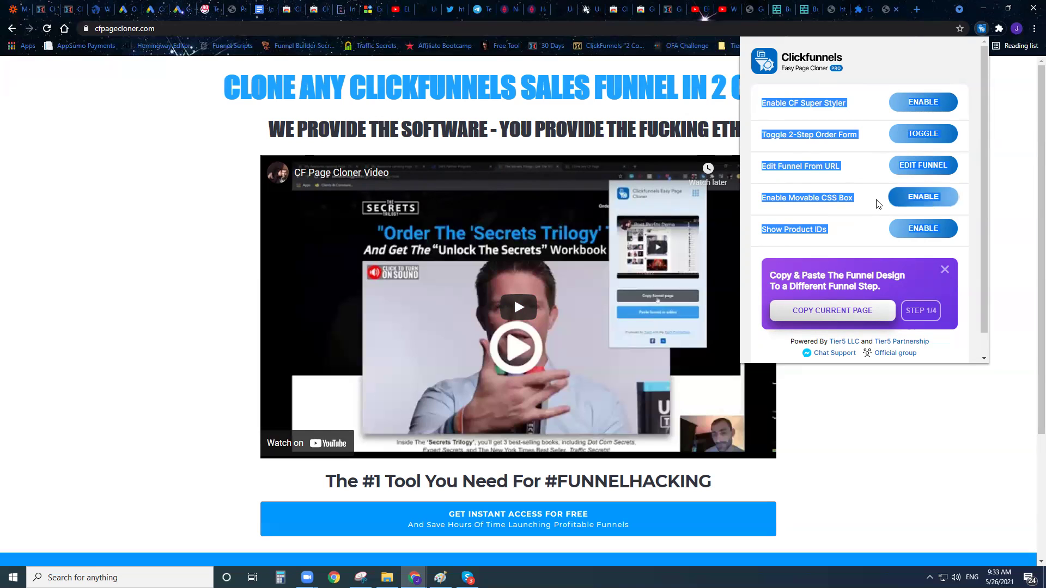
pyautogui.click(816, 103)
pyautogui.moveTo(845, 105); pyautogui.dragTo(761, 103)
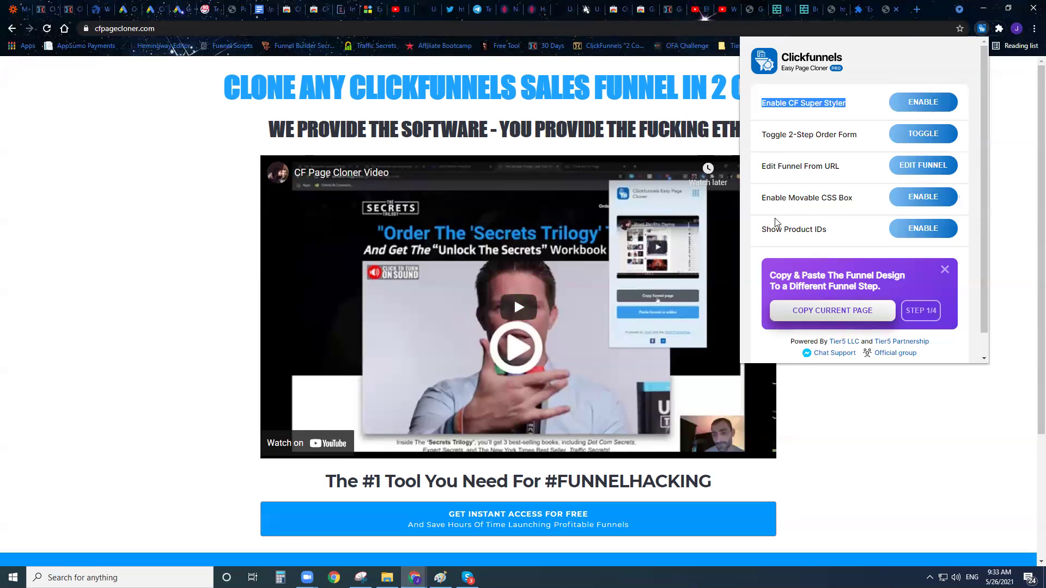
pyautogui.moveTo(769, 229); pyautogui.dragTo(816, 231)
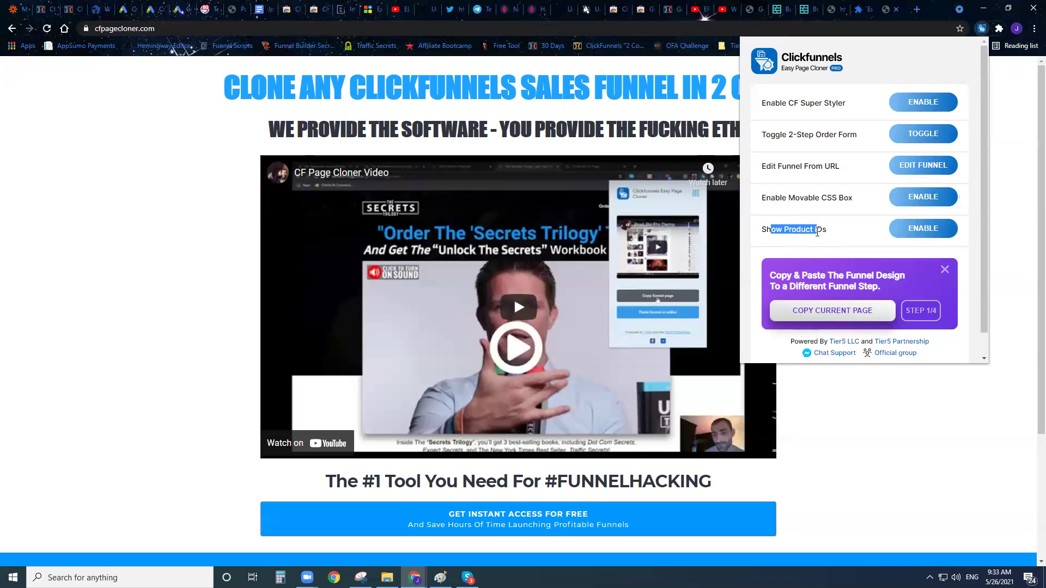
pyautogui.moveTo(881, 287); pyautogui.dragTo(801, 277)
# - Load the partner.tier5.us site in a new tab
pyautogui.click(917, 9)
pyautogui.write('partner')
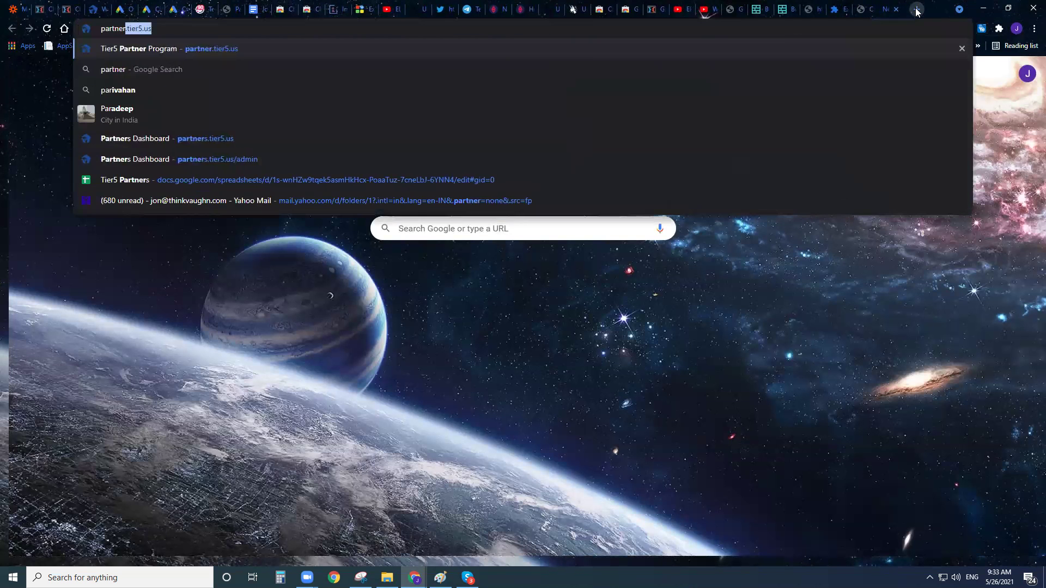
pyautogui.press('Return')
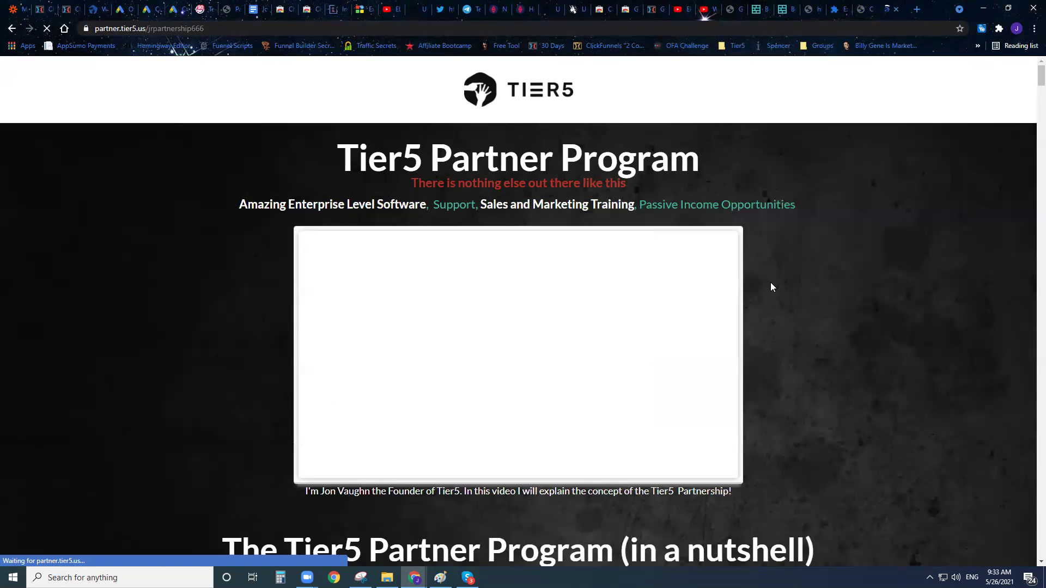
# - Use the extension's EDIT FUNNEL to open the Tier5 page in the ClickFunnels editor
pyautogui.click(981, 29)
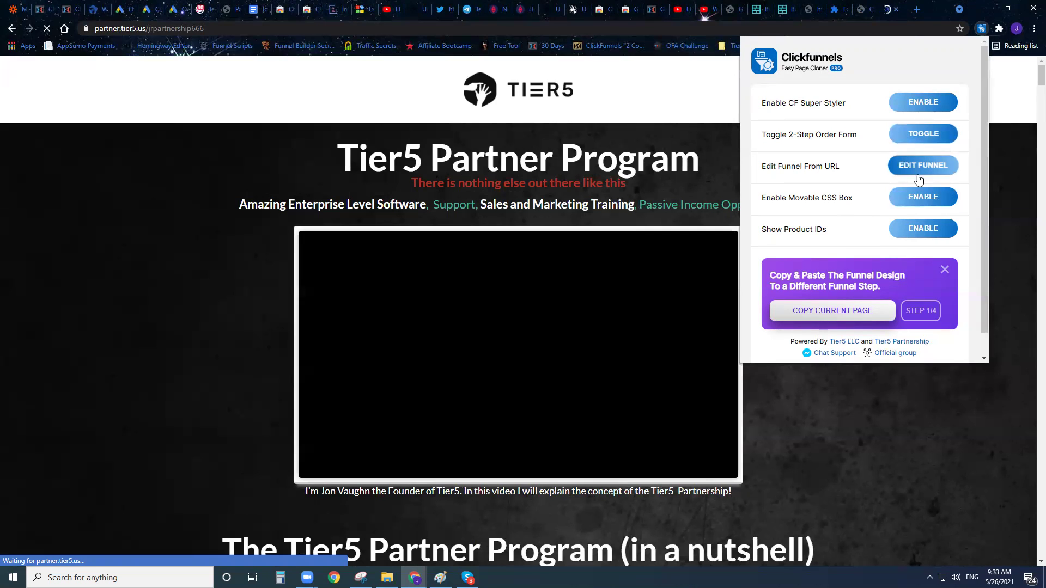
pyautogui.click(923, 165)
pyautogui.click(954, 218)
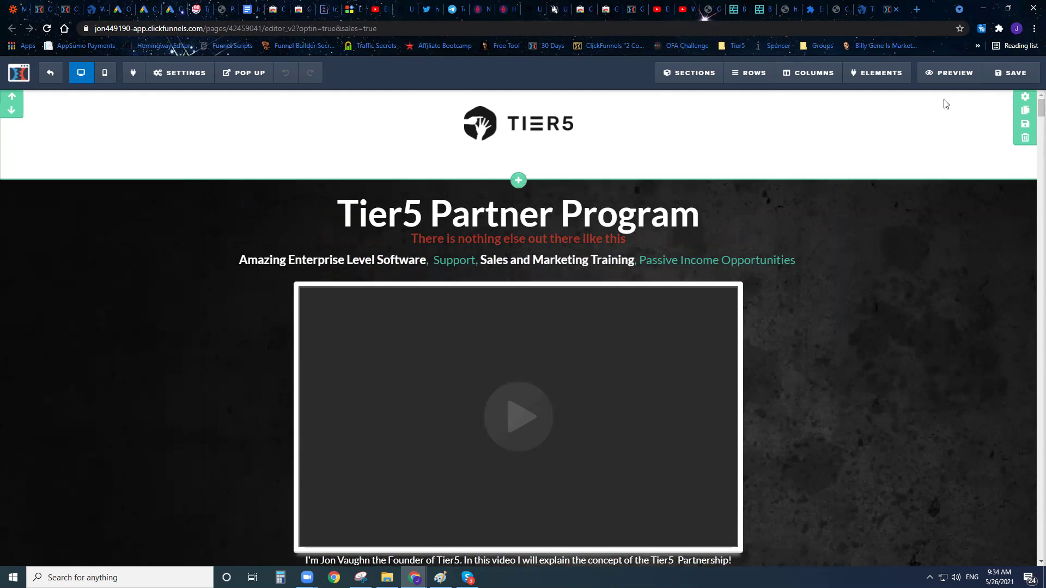
pyautogui.click(159, 70)
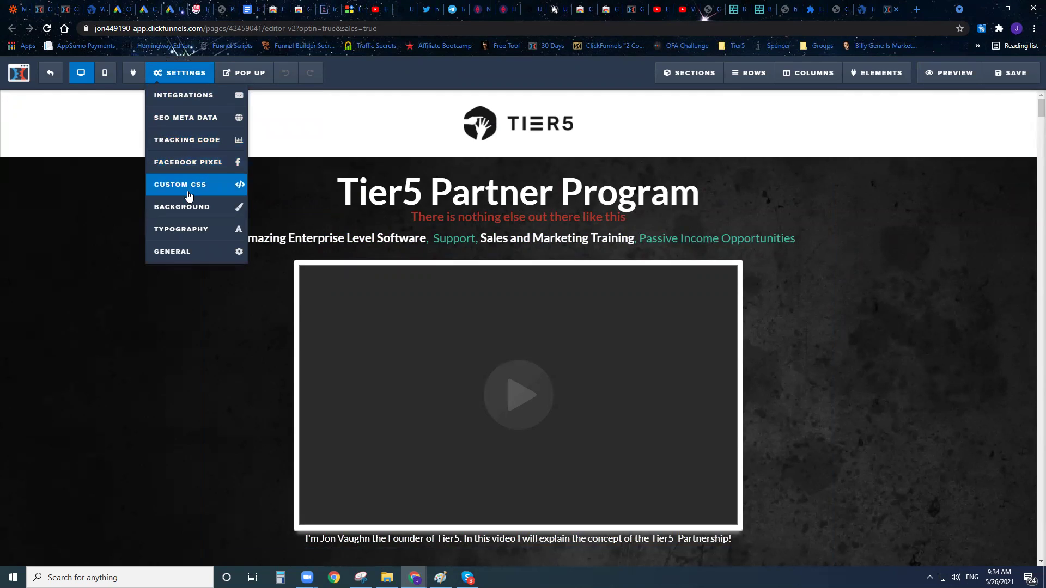
pyautogui.click(189, 195)
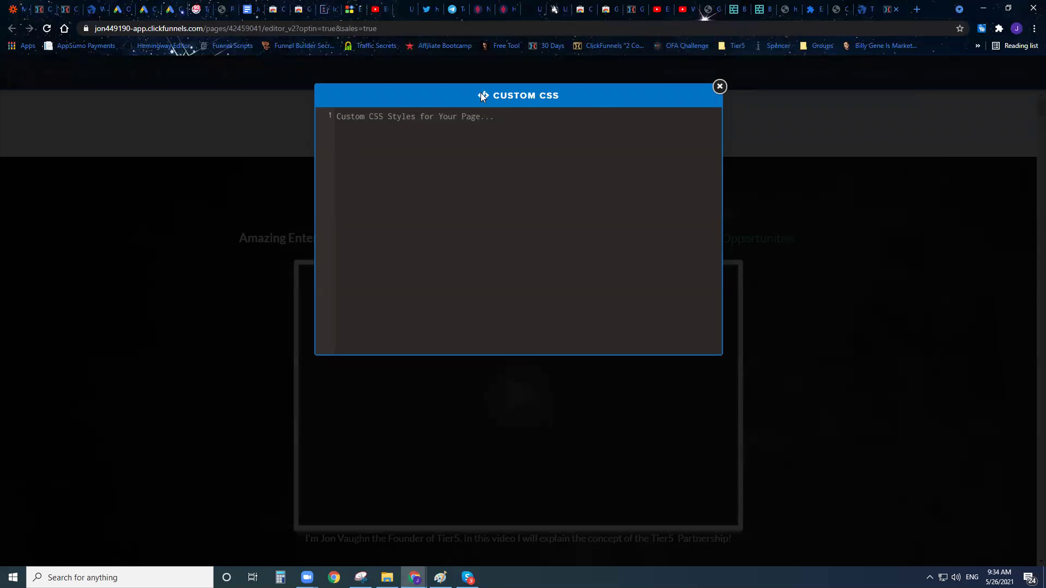
pyautogui.click(438, 198)
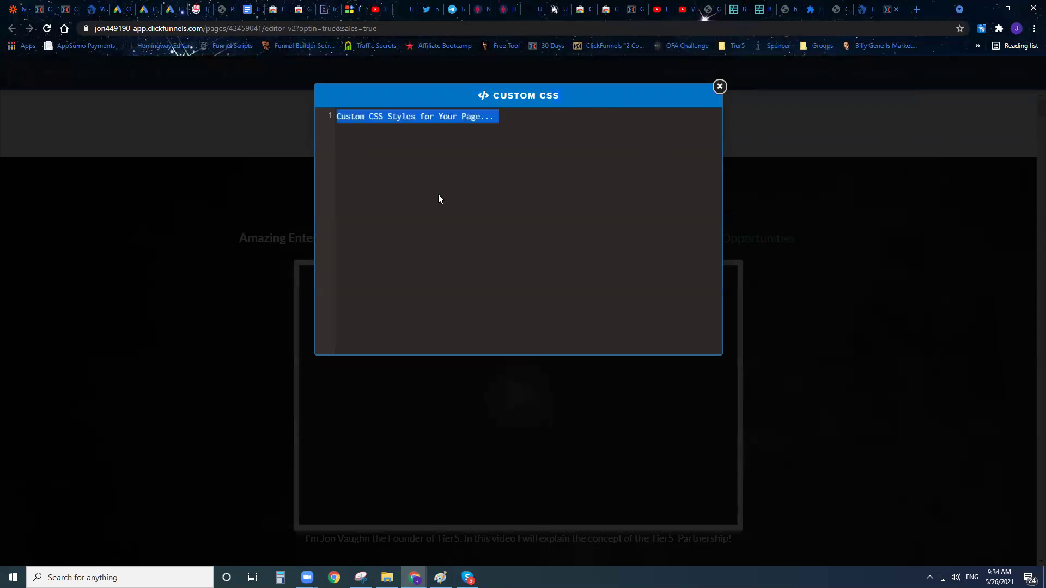
pyautogui.click(720, 86)
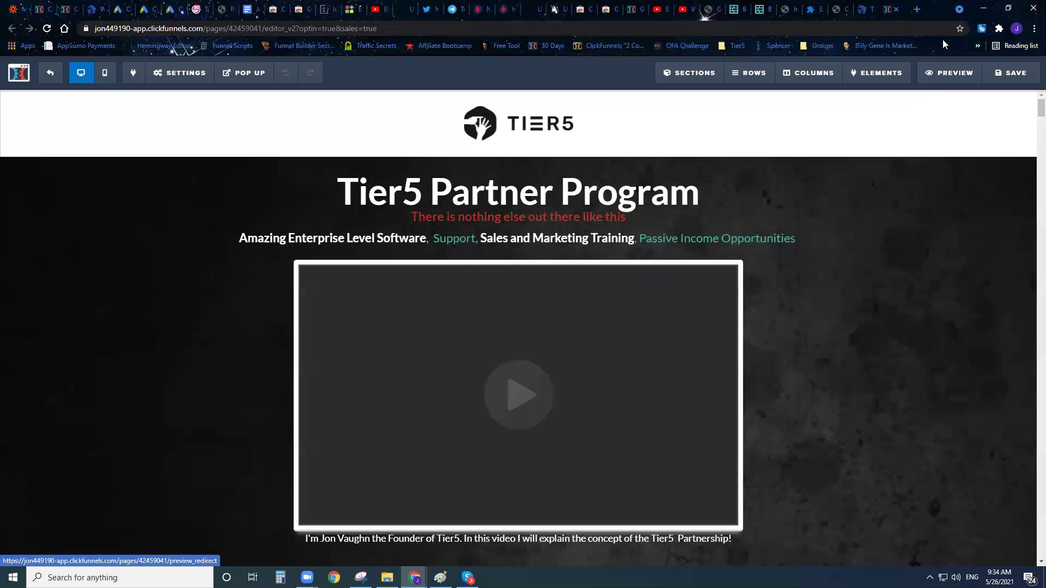
# - Enable the extension's Movable CSS Box feature
pyautogui.click(982, 29)
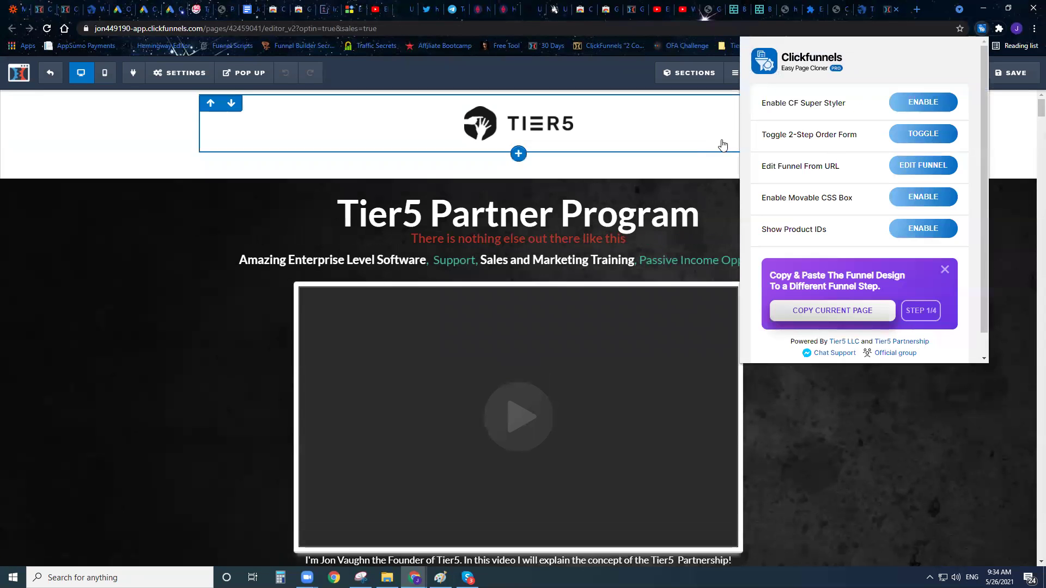
pyautogui.click(933, 198)
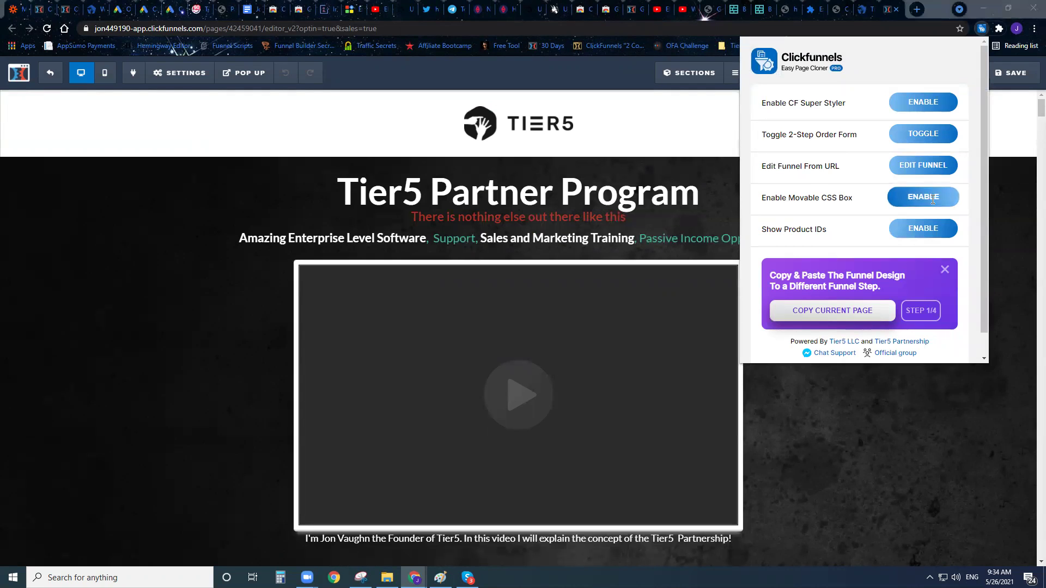
pyautogui.click(949, 220)
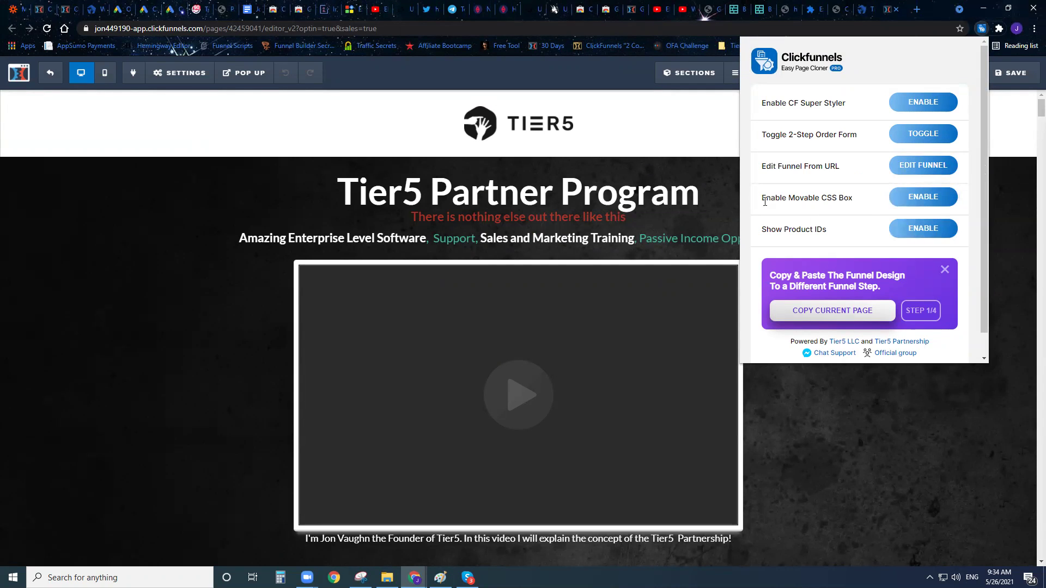
# - Open Settings > Custom CSS and drag the editor to the lower left
pyautogui.click(180, 73)
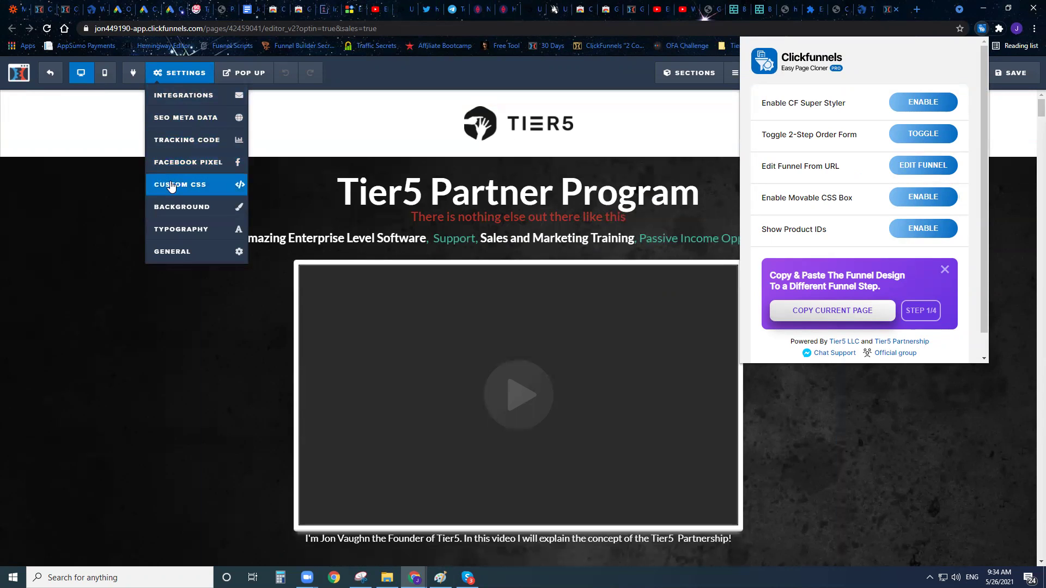
pyautogui.click(170, 185)
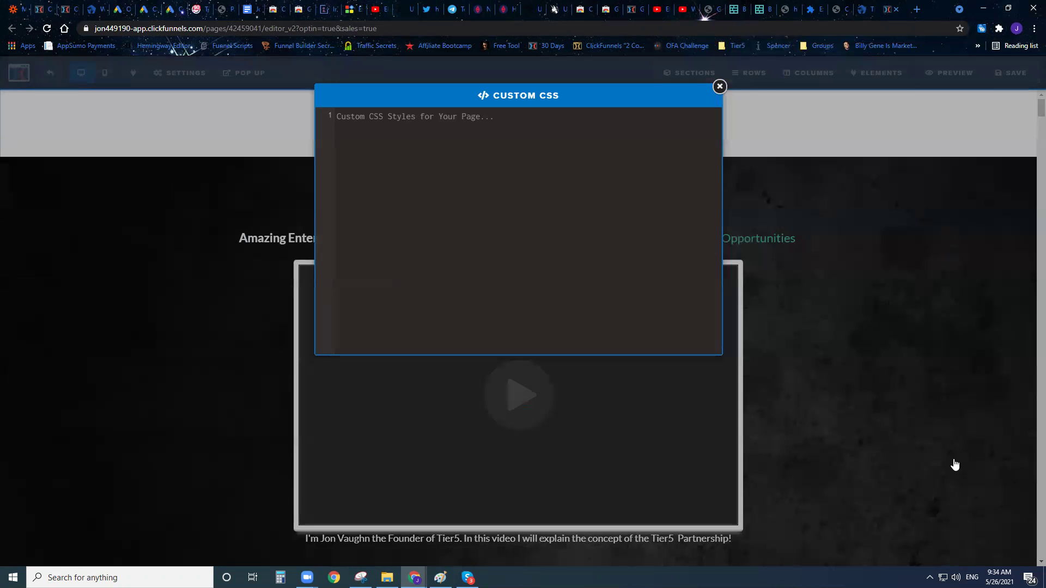
pyautogui.moveTo(649, 104); pyautogui.dragTo(340, 301)
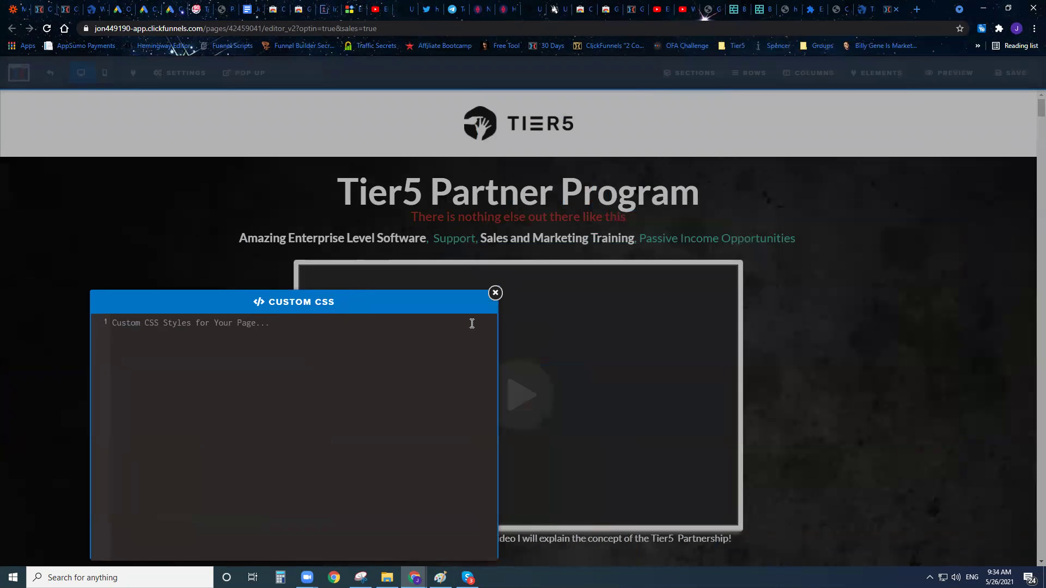
# - Close the custom CSS editor and open the 'Why we started' headline's settings
pyautogui.click(496, 295)
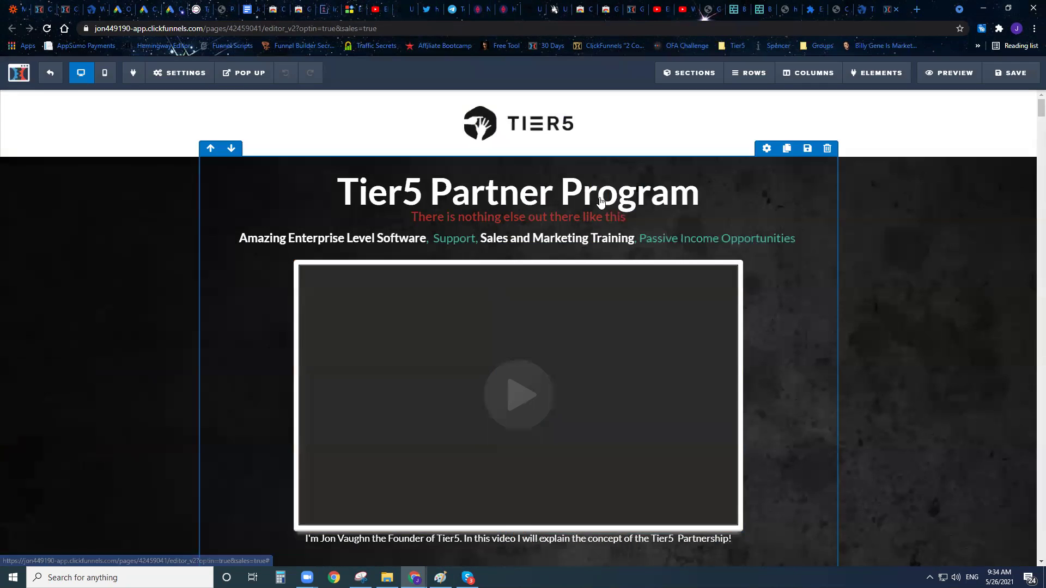
pyautogui.scroll(-10, 607, 316)
pyautogui.scroll(-8, 606, 318)
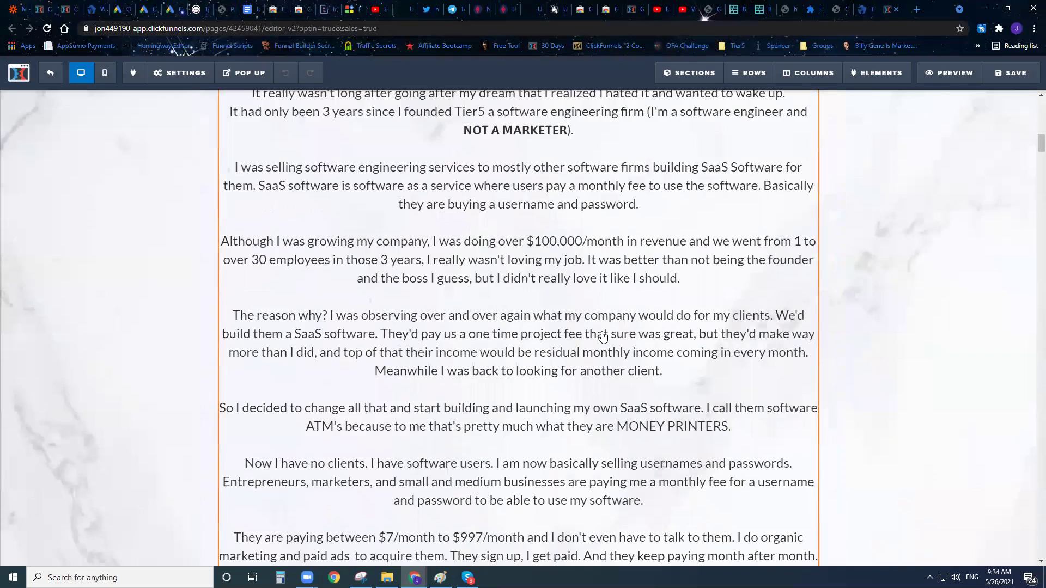
pyautogui.scroll(6, 709, 273)
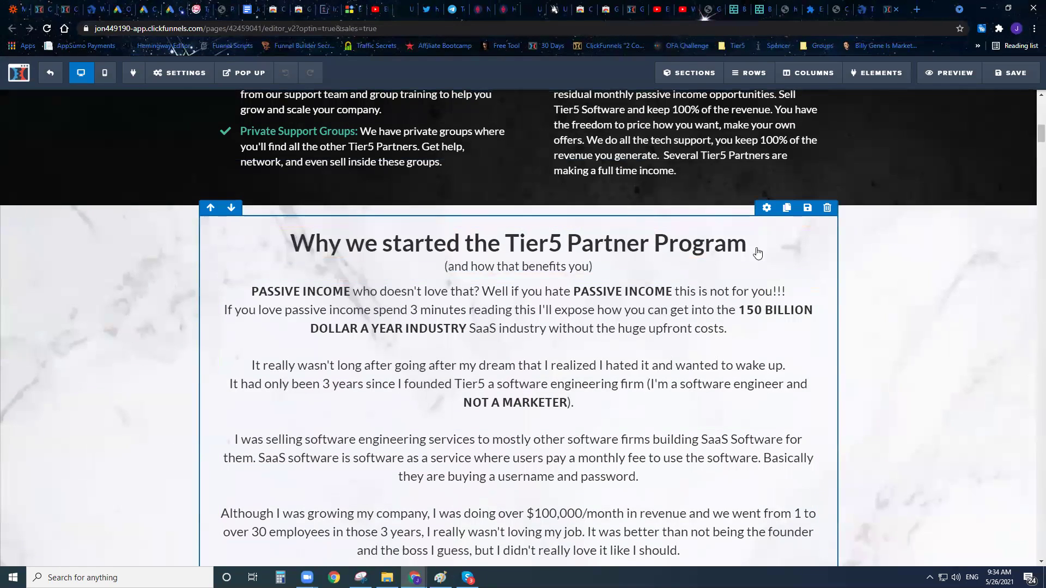
pyautogui.moveTo(760, 242)
pyautogui.click(769, 221)
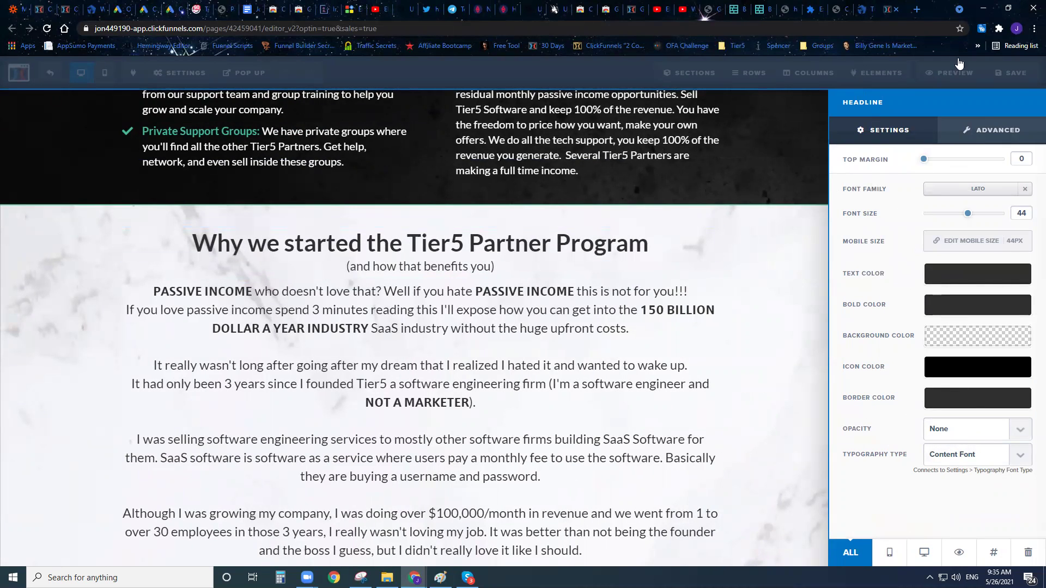
# - Turn on the CF Super Styler from the Easy Page Cloner extension
pyautogui.click(982, 29)
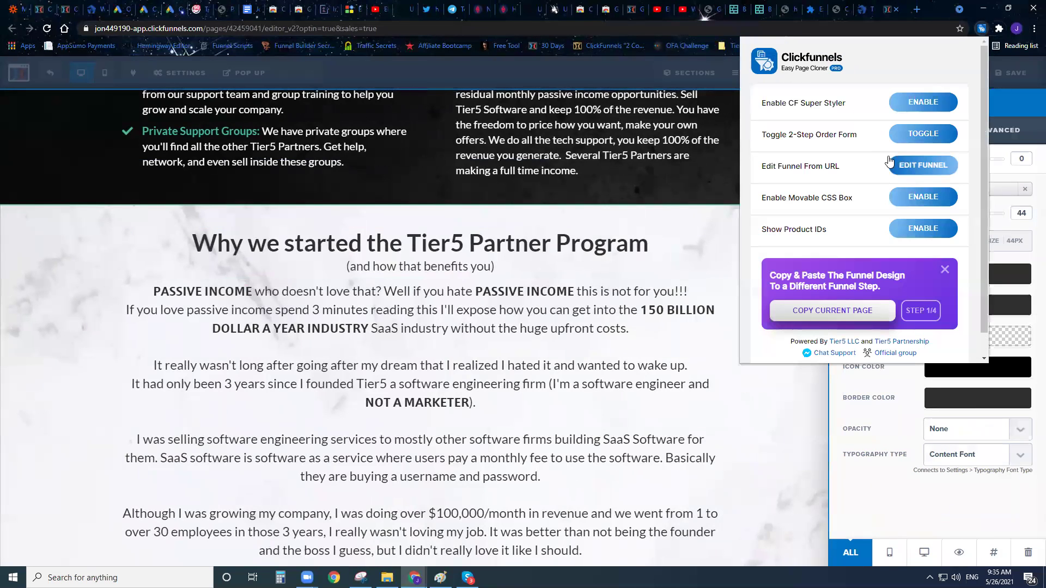
pyautogui.click(899, 112)
pyautogui.click(957, 223)
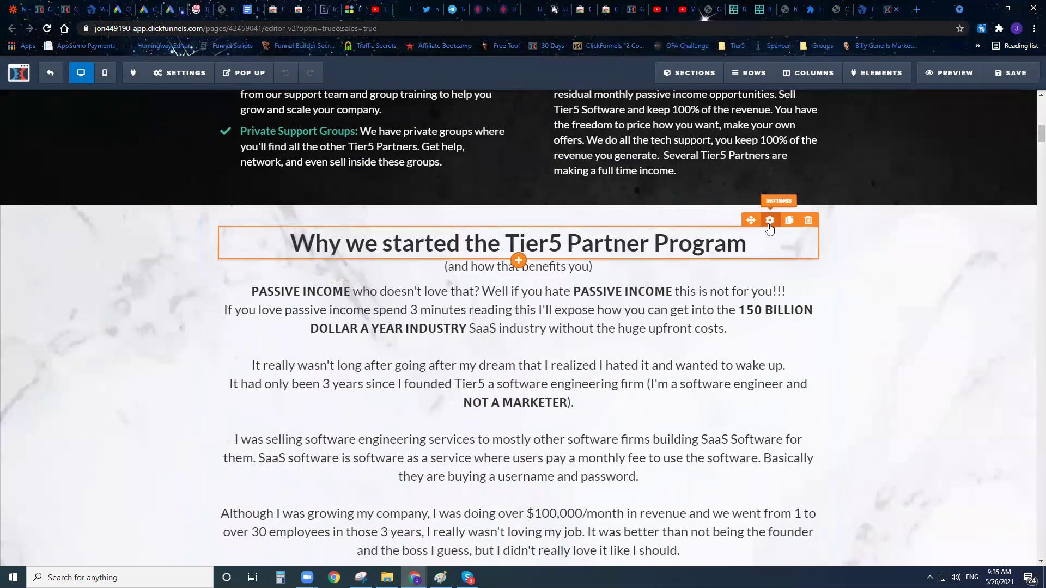
# - Set the headline's SuperStyler Margin TOP to 200
pyautogui.click(769, 221)
pyautogui.scroll(-5, 908, 301)
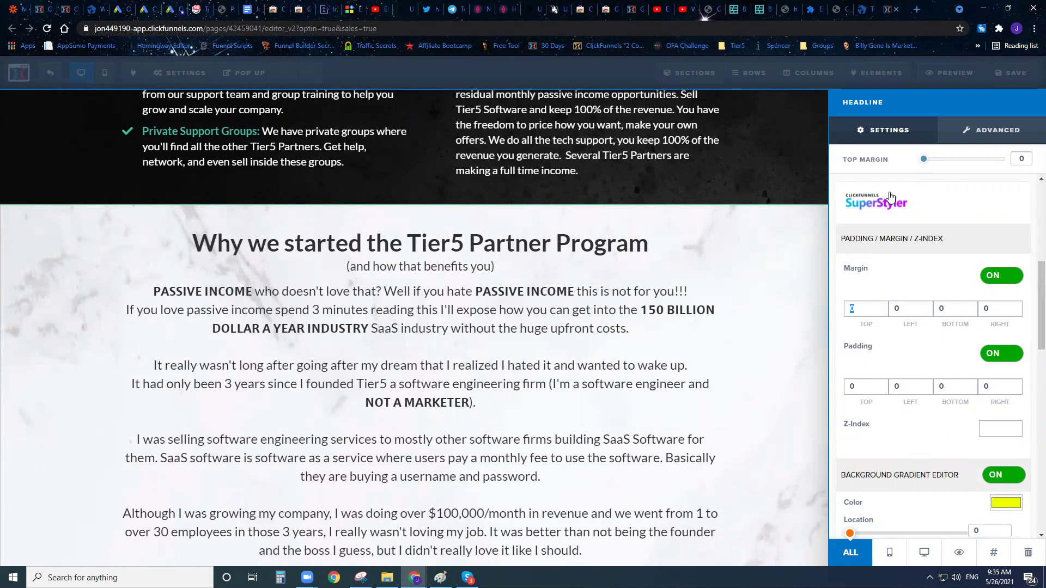
pyautogui.write('200')
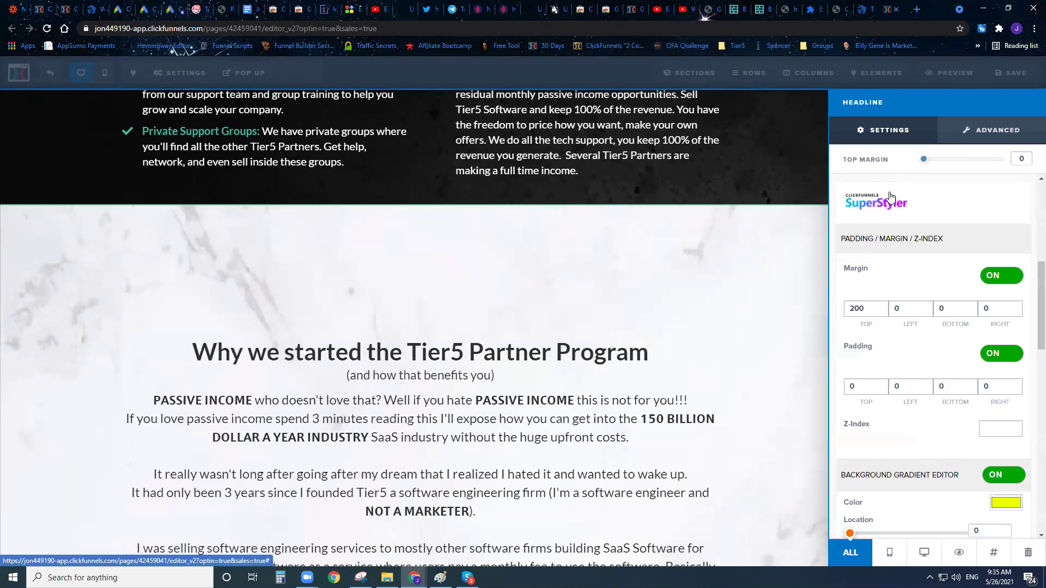
pyautogui.scroll(-4, 891, 199)
# - Give the headline a yellow-to-dark background gradient using a dark colour sampled from the page
pyautogui.moveTo(849, 320); pyautogui.dragTo(898, 317)
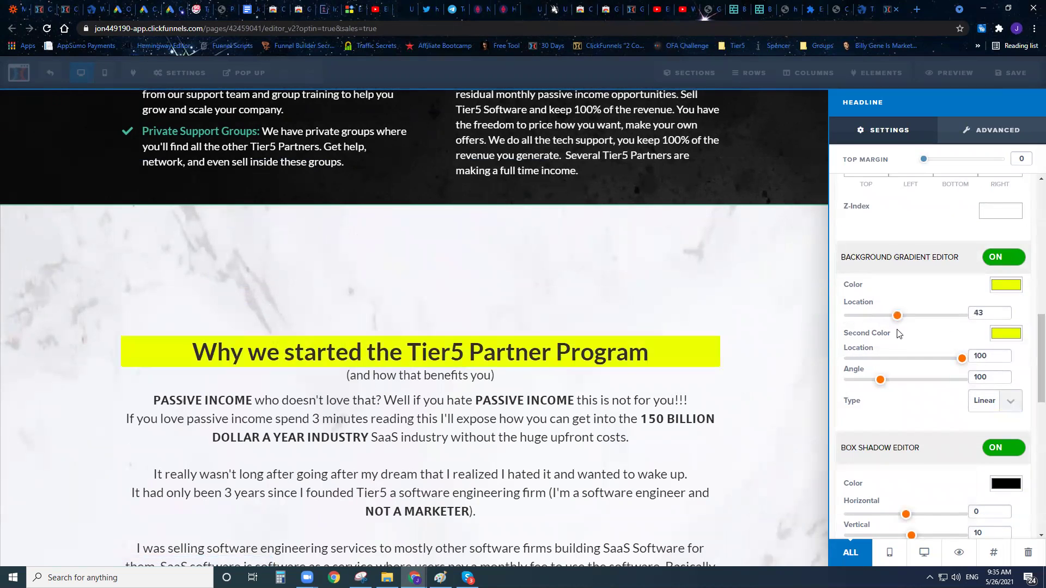
pyautogui.click(997, 337)
pyautogui.click(906, 430)
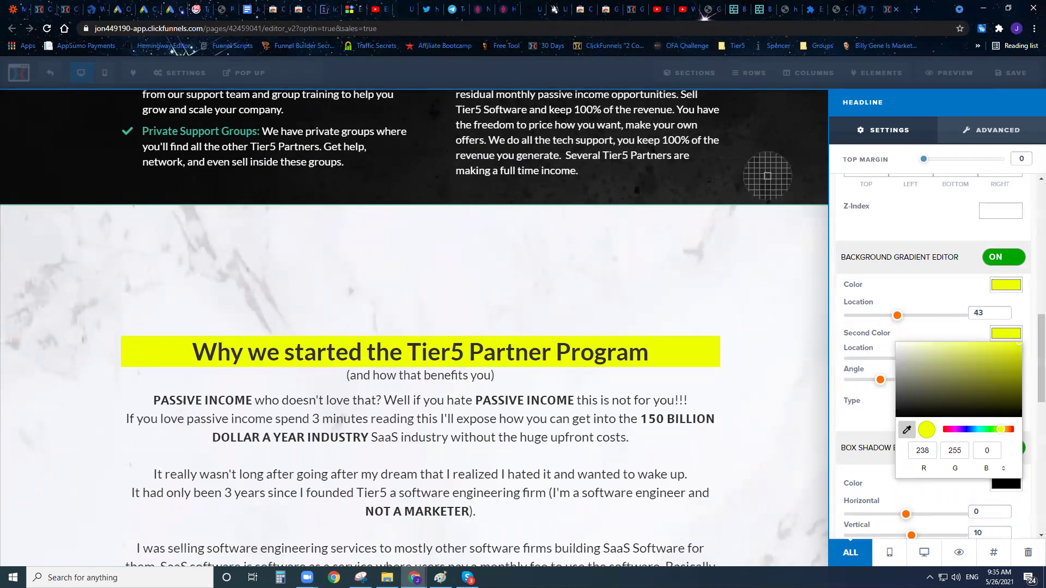
pyautogui.click(767, 175)
pyautogui.click(872, 415)
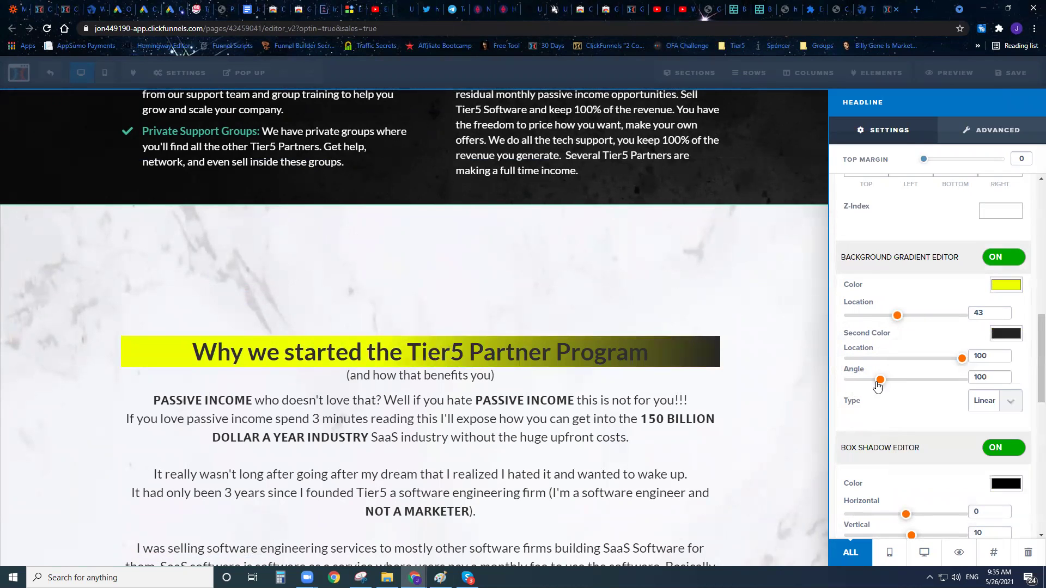
pyautogui.moveTo(961, 358); pyautogui.dragTo(941, 359)
pyautogui.moveTo(880, 381); pyautogui.dragTo(905, 384)
pyautogui.moveTo(897, 316); pyautogui.dragTo(888, 325)
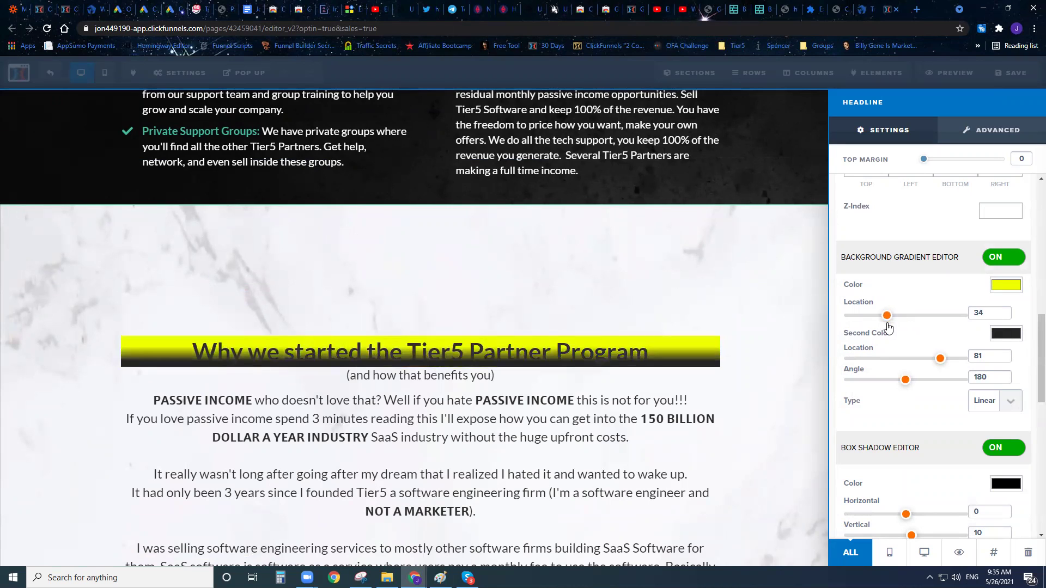
# - Cast the headline's shadow to the right and set a 60-wide left border
pyautogui.scroll(-3, 896, 376)
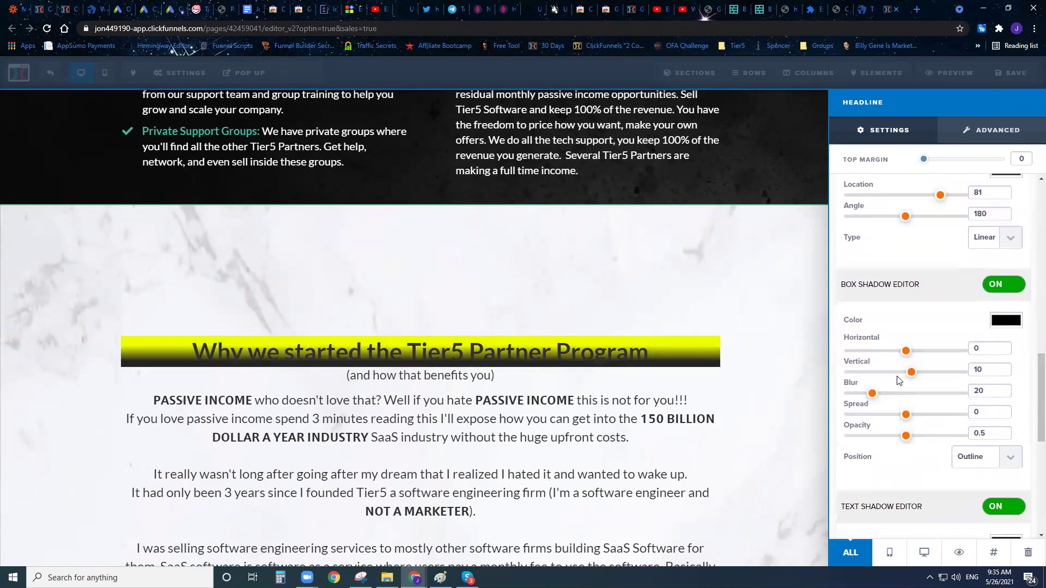
pyautogui.moveTo(906, 351); pyautogui.dragTo(918, 430)
pyautogui.scroll(-3, 908, 403)
pyautogui.scroll(-3, 913, 411)
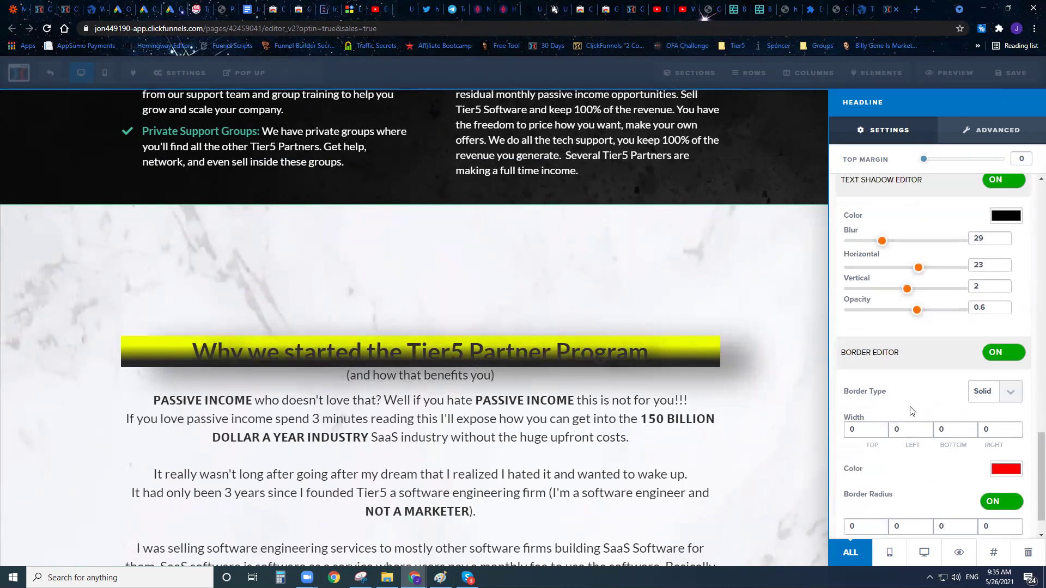
pyautogui.doubleClick(922, 428)
pyautogui.write('60')
pyautogui.scroll(-1, 950, 400)
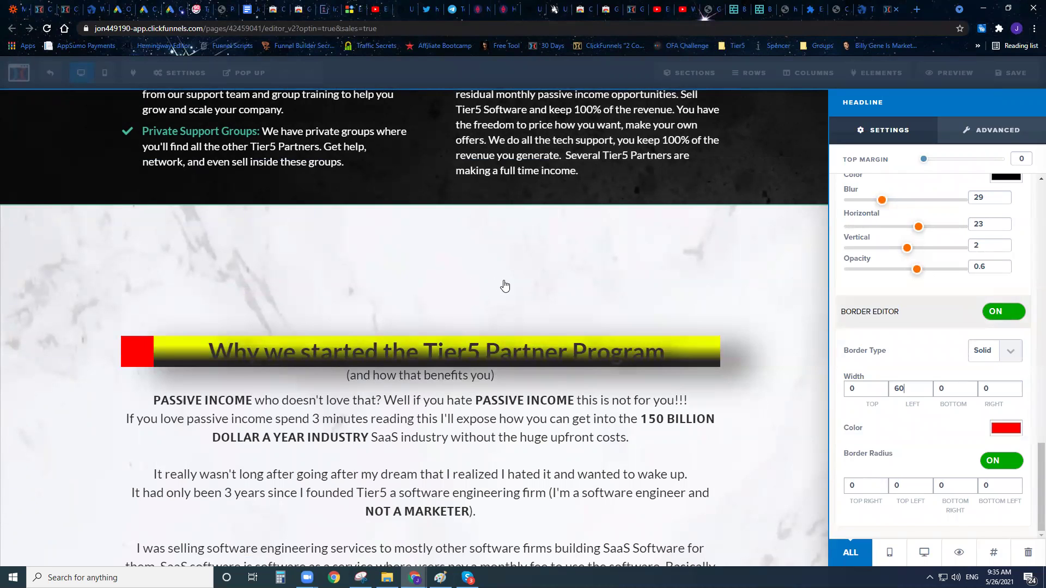
# - Switch off the headline's border, text shadow, box shadow, gradient, margin and padding, then reopen the extension
pyautogui.click(1005, 316)
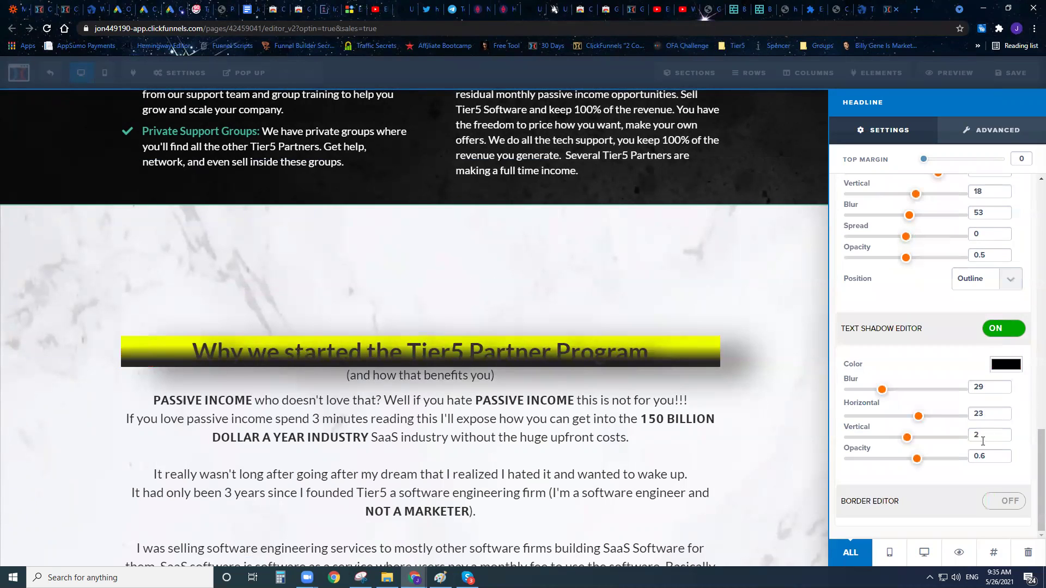
pyautogui.click(1002, 330)
pyautogui.scroll(2, 1001, 333)
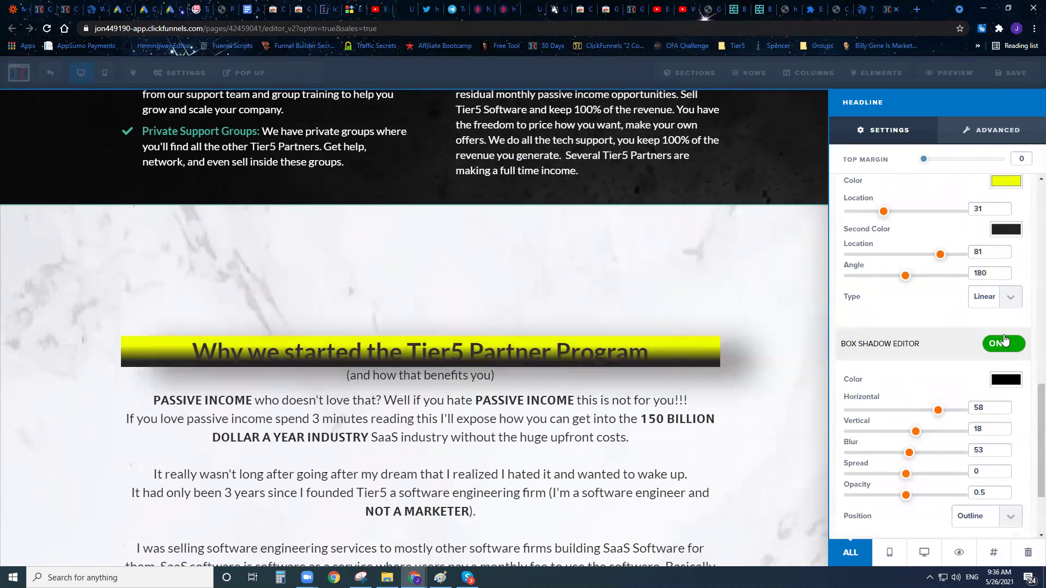
pyautogui.click(1003, 340)
pyautogui.click(997, 223)
pyautogui.scroll(2, 983, 283)
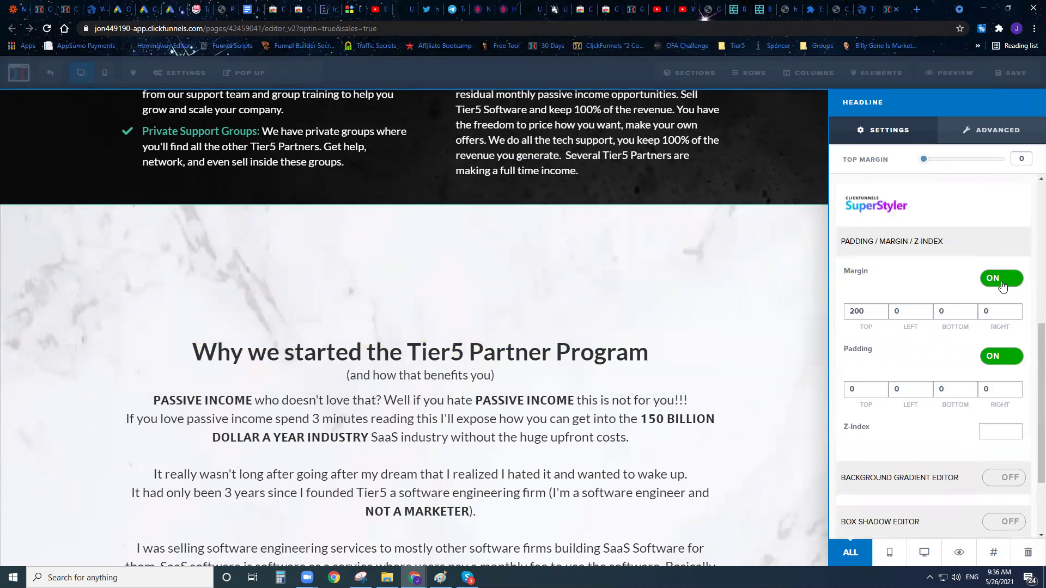
pyautogui.click(1001, 279)
pyautogui.click(1003, 323)
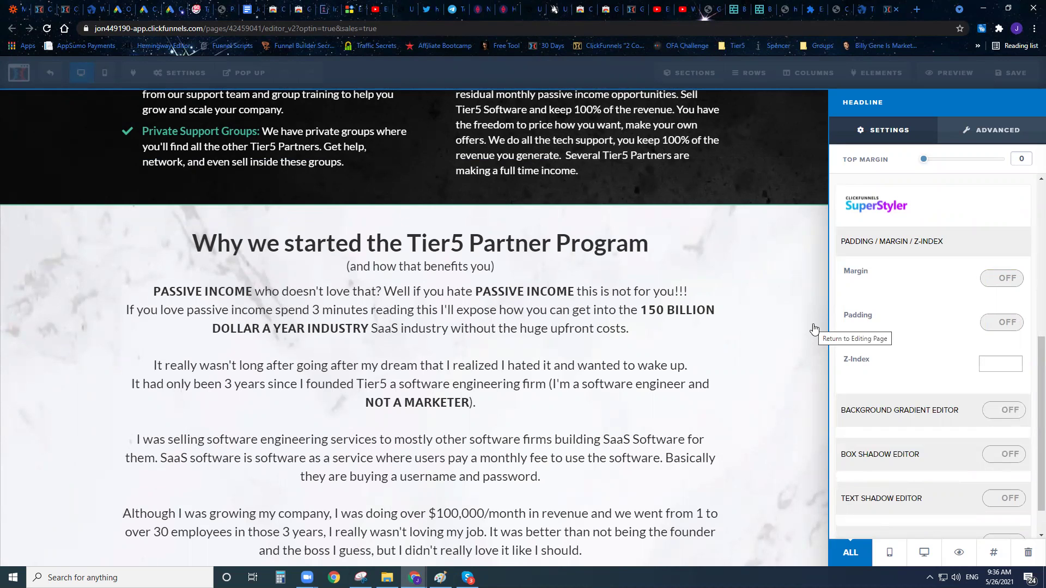
pyautogui.click(611, 355)
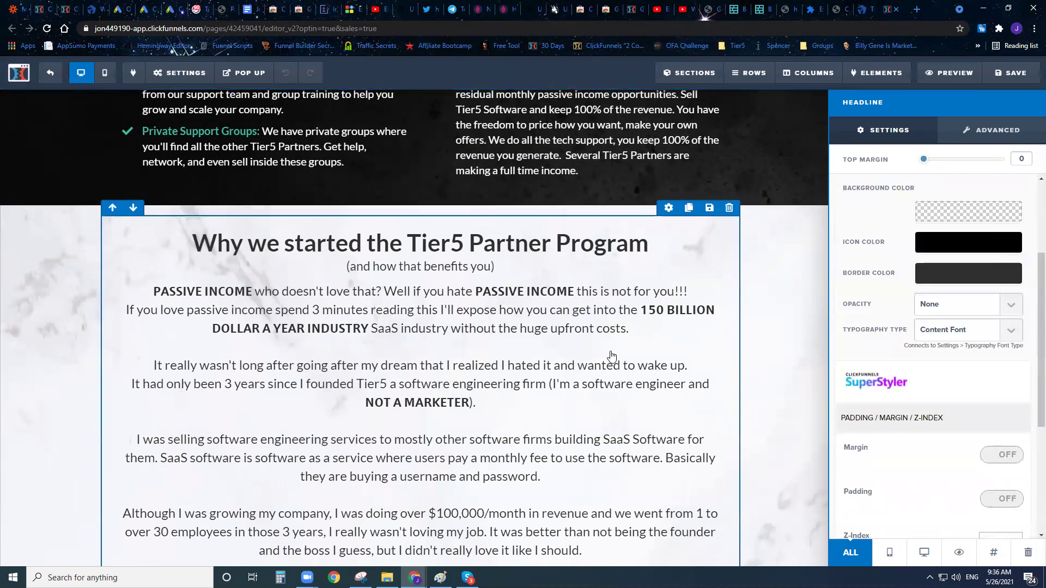
pyautogui.click(981, 29)
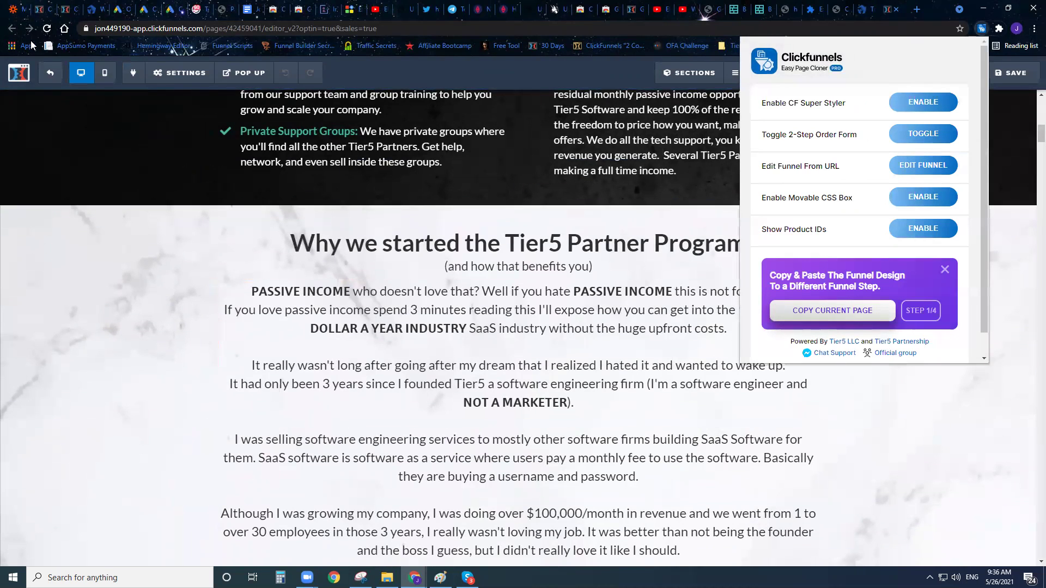
# - Leave the editor without saving and show the Order Form step's products under the extension panel
pyautogui.click(50, 72)
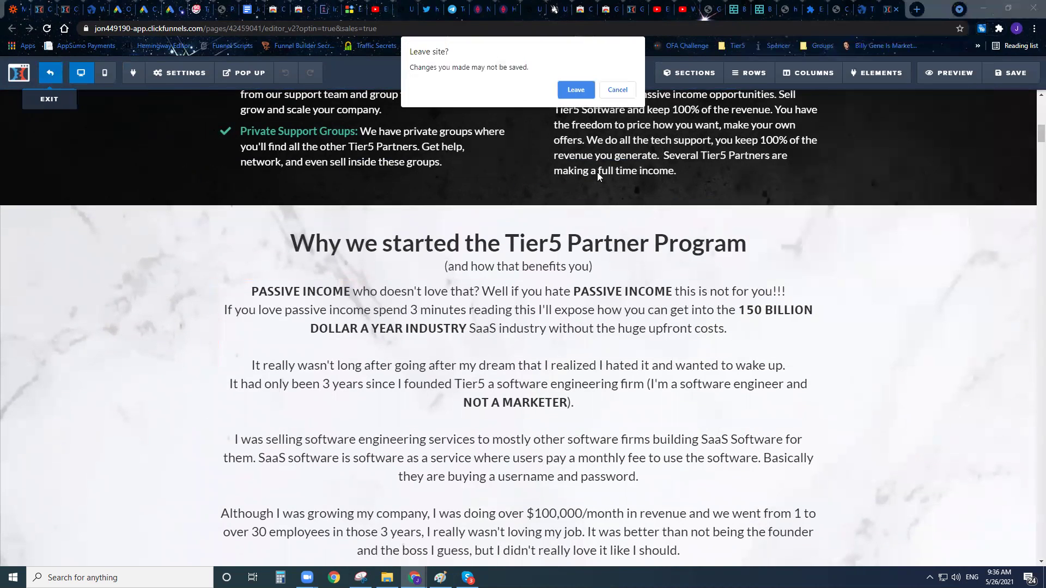
pyautogui.click(577, 90)
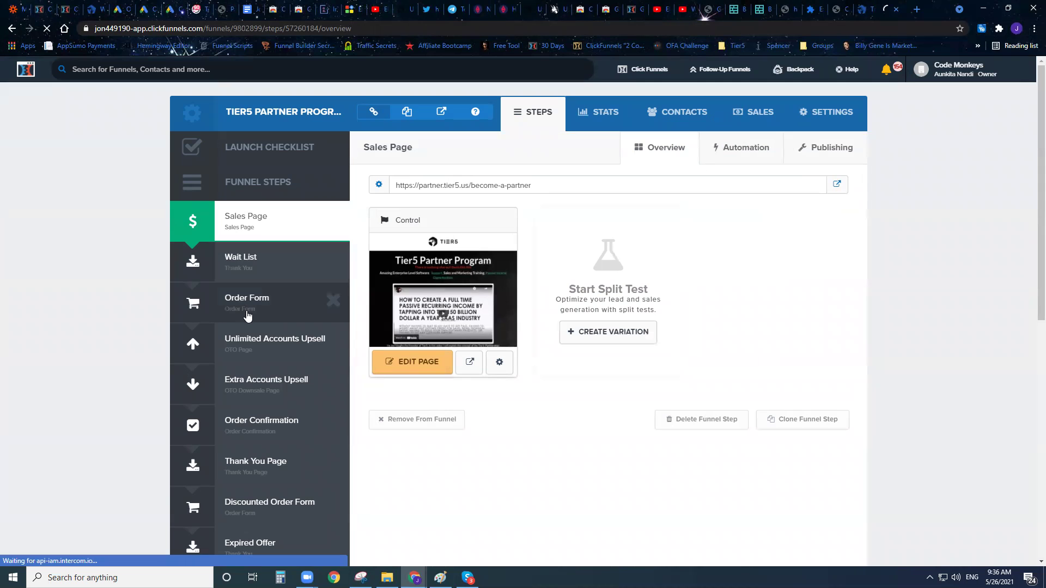
pyautogui.click(309, 316)
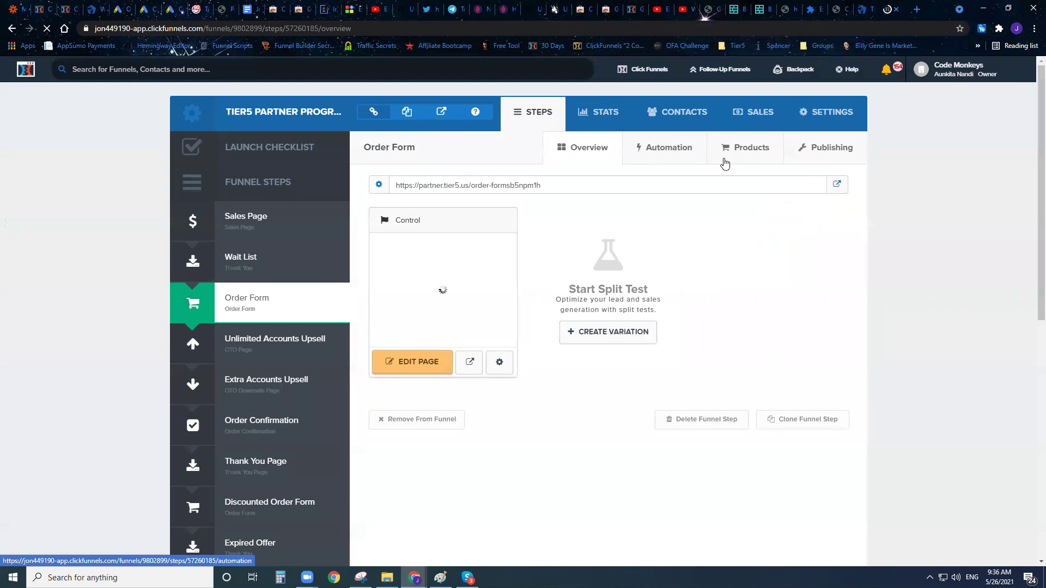
pyautogui.click(745, 153)
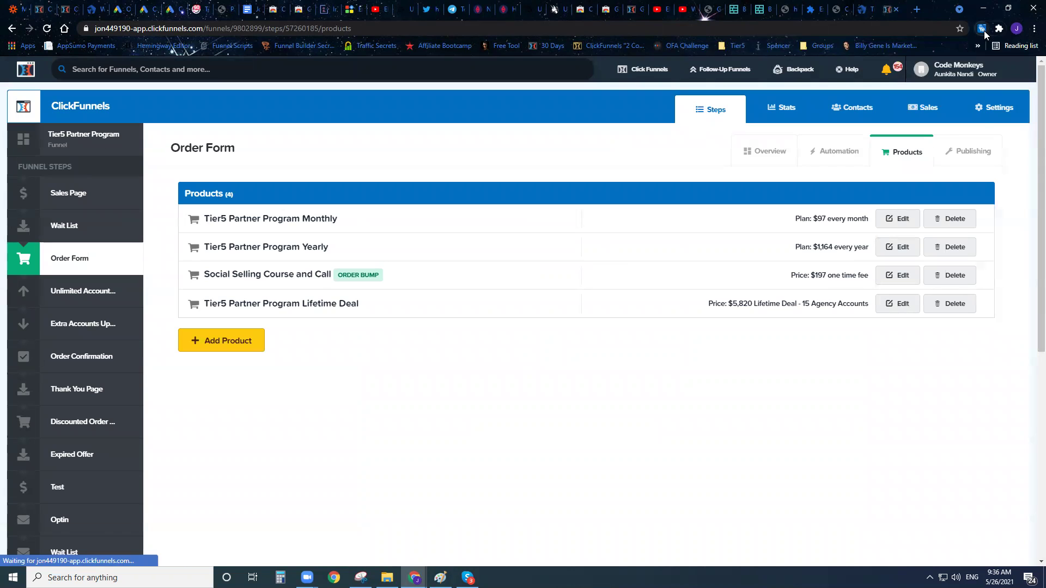
pyautogui.click(982, 29)
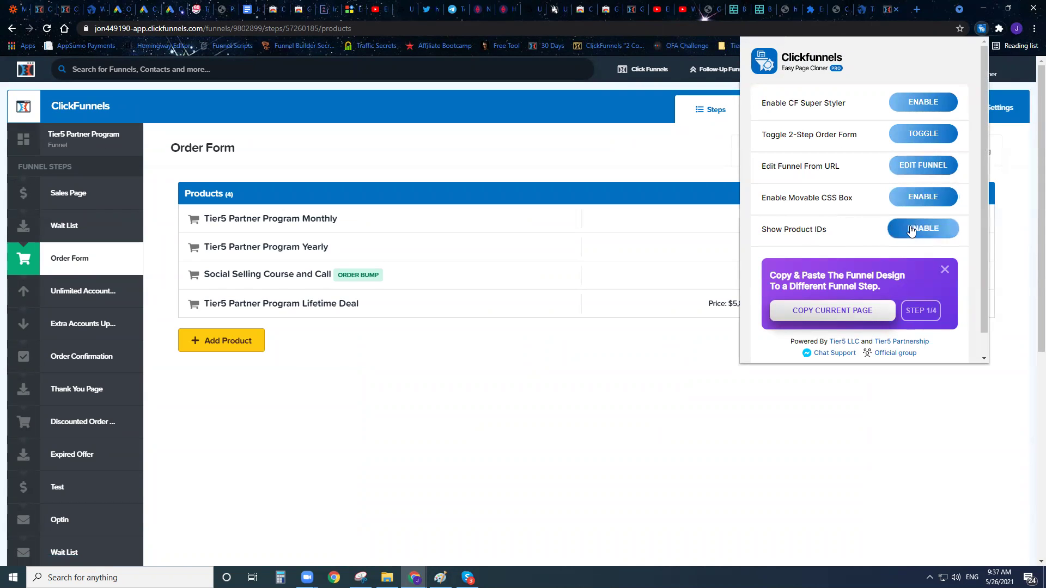
# - Enable Show Product IDs in the extension and acknowledge the confirmation
pyautogui.click(915, 236)
pyautogui.click(956, 220)
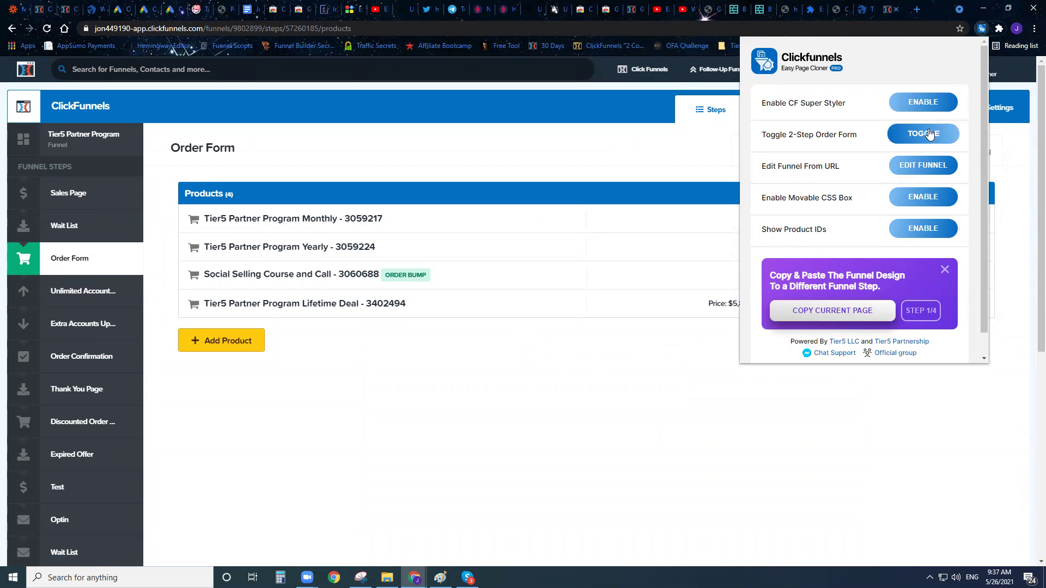
pyautogui.click(928, 134)
pyautogui.click(918, 146)
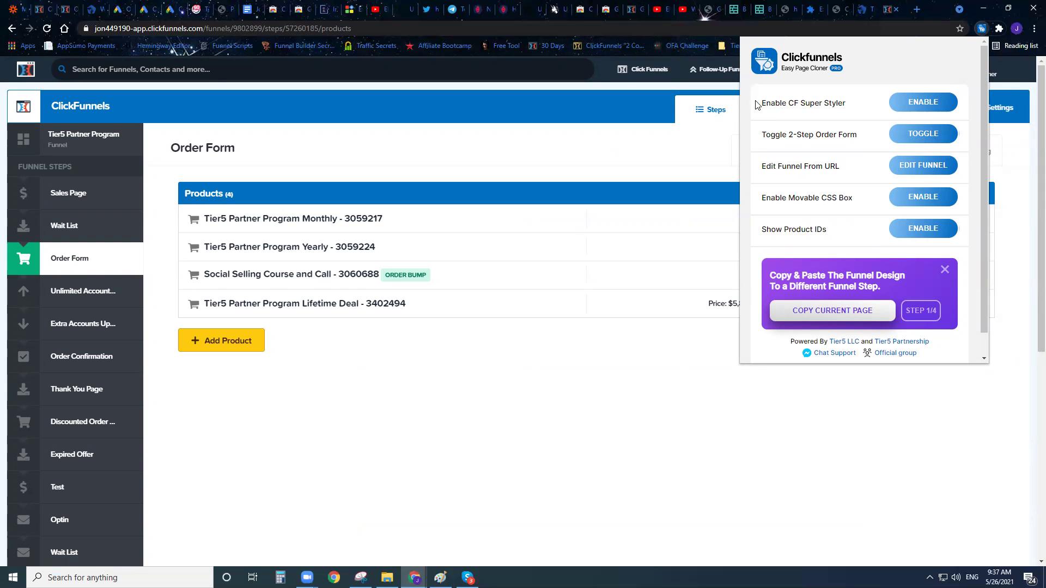
pyautogui.moveTo(762, 101); pyautogui.dragTo(850, 238)
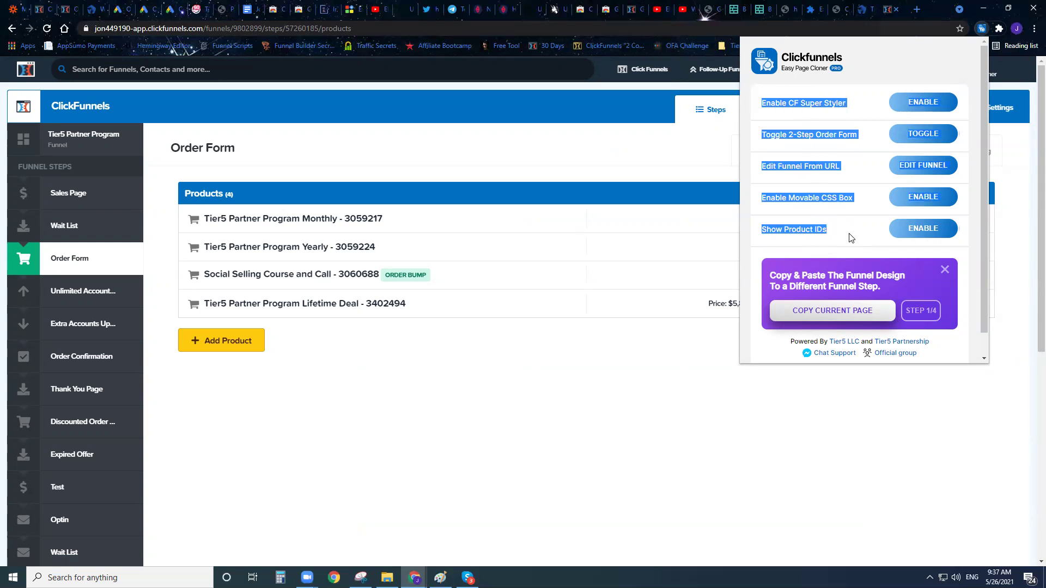